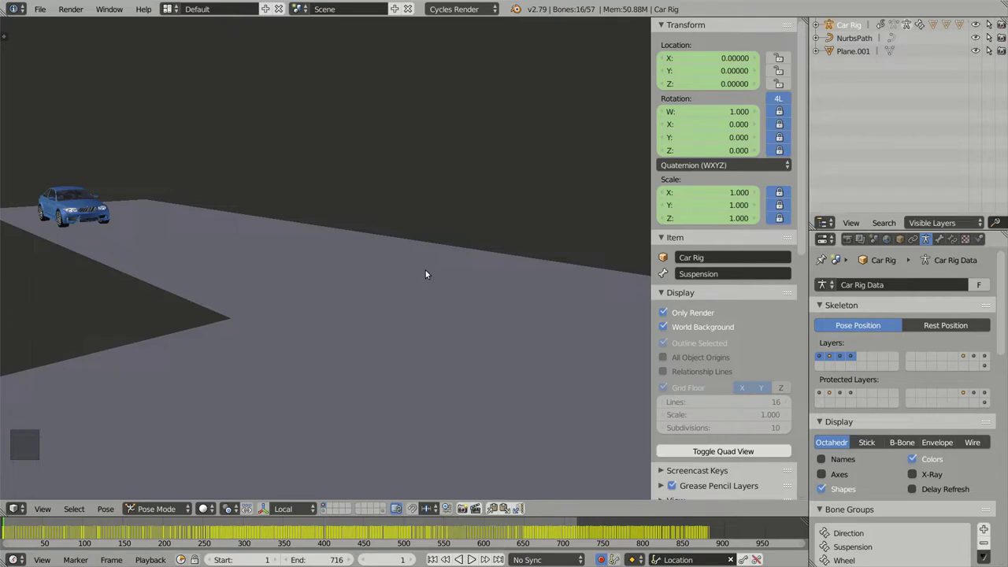
Play the car rig's driving animation along the path.
key(alt+a)
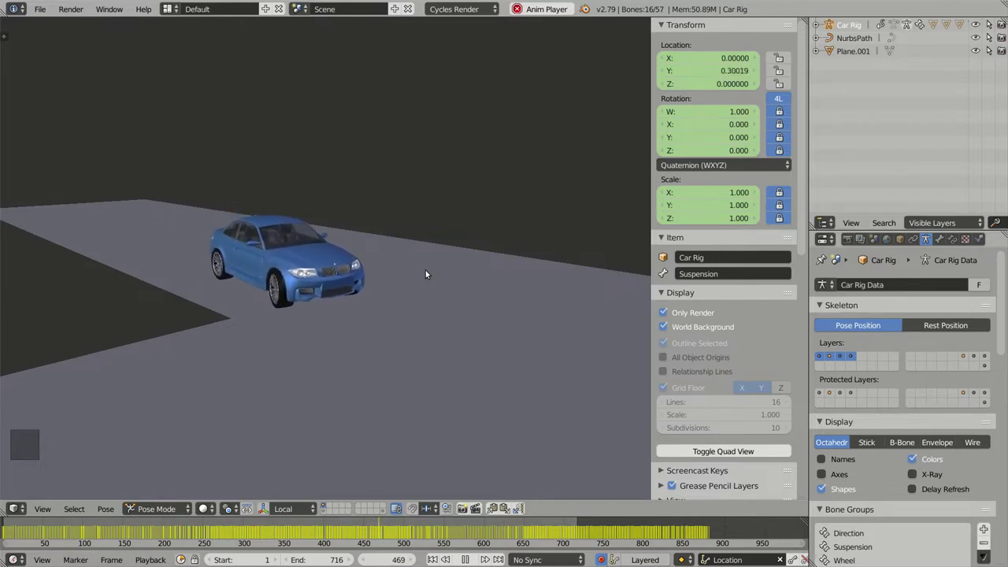
Show the rig bones, path curve and grid overlays, then browse the File > Export menu.
click(692, 314)
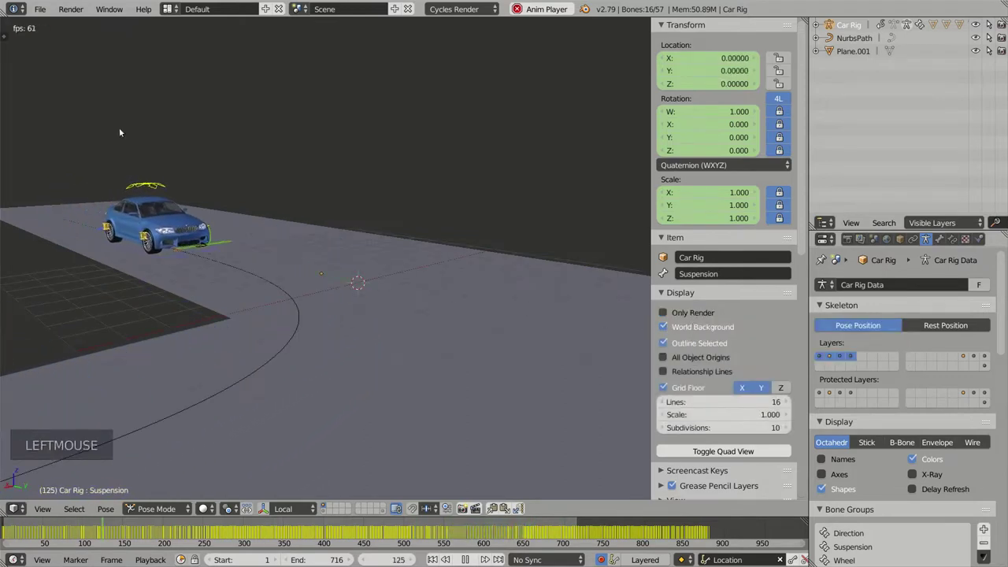
click(38, 11)
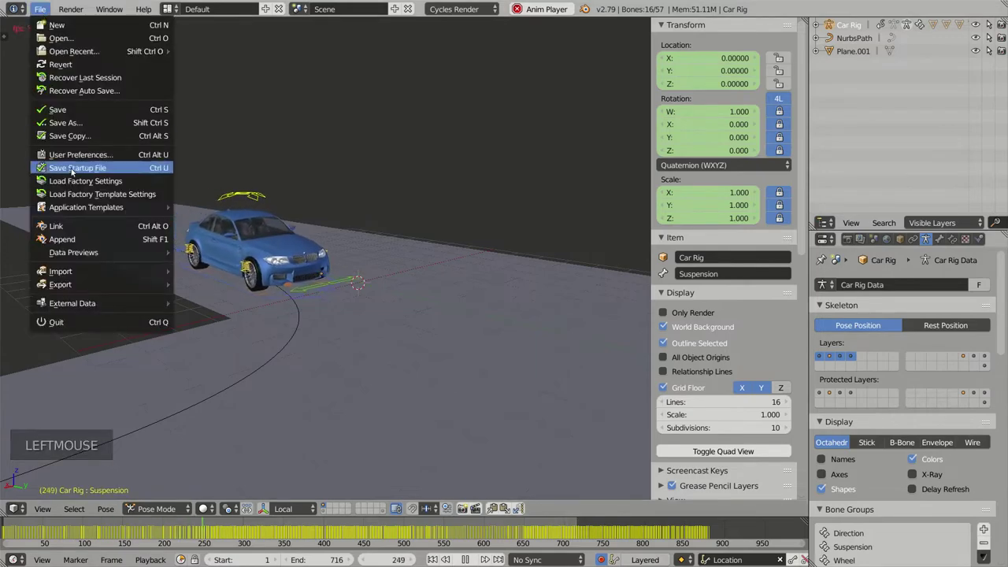
mouse_move(85, 288)
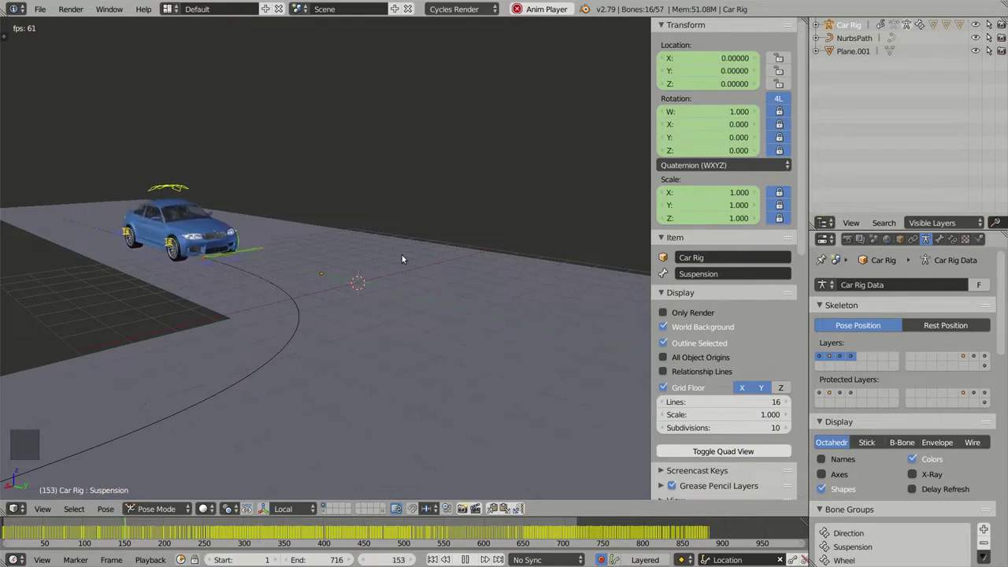
Stop playback at frame 271 and switch the rig to Object Mode and back to Pose Mode.
key(alt+a)
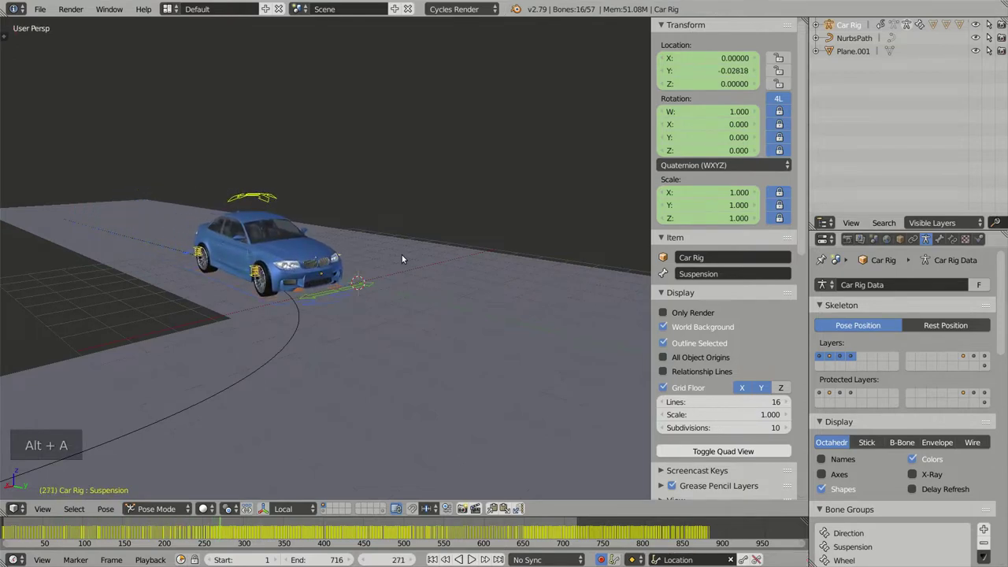
key(ctrl+Tab)
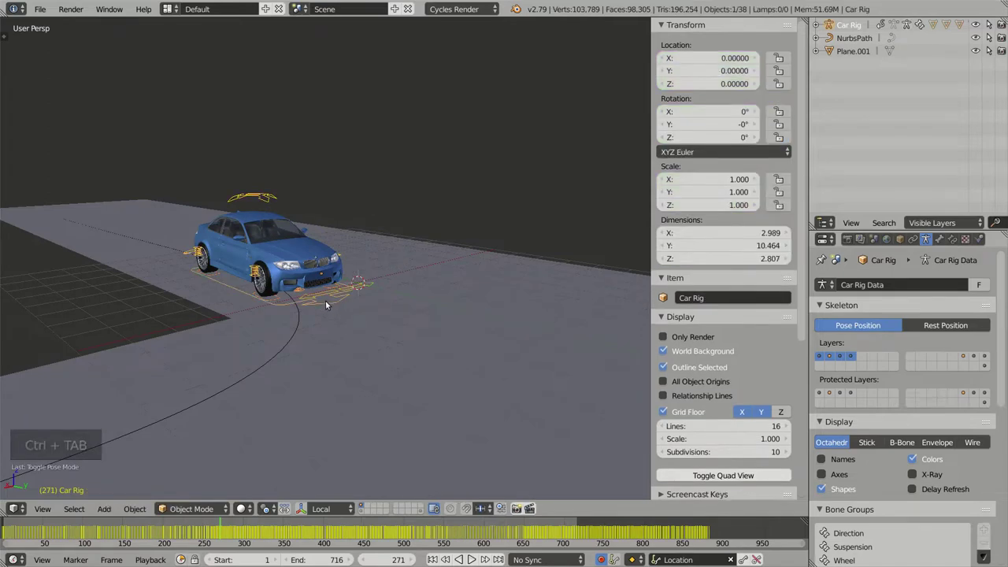
key(ctrl+Tab)
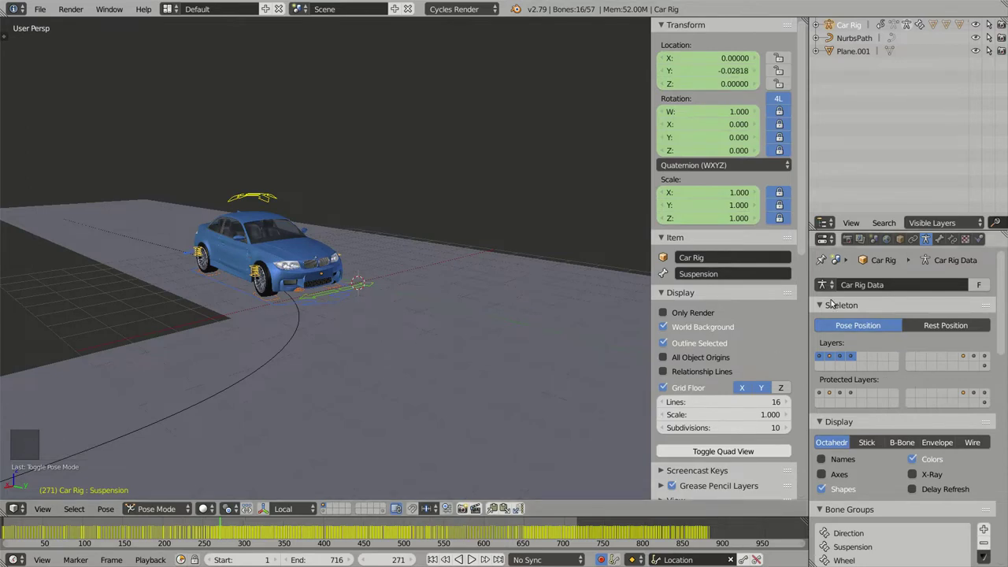
Show only the deformation bone layer and view the car in wireframe.
click(983, 356)
mouse_move(446, 312)
middle_down()
mouse_move(335, 268)
mouse_move(339, 278)
mouse_move(299, 283)
mouse_move(232, 273)
mouse_move(427, 313)
mouse_move(398, 329)
middle_up()
key(z)
scroll(344, 299, up, 7)
Select the DEF-Body bone and frame the view on it.
right_click(231, 273)
key(KP_Decimal)
scroll(398, 329, down, 4)
shift+middle_drag(522, 370, 496, 346)
middle_drag(496, 346, 428, 328)
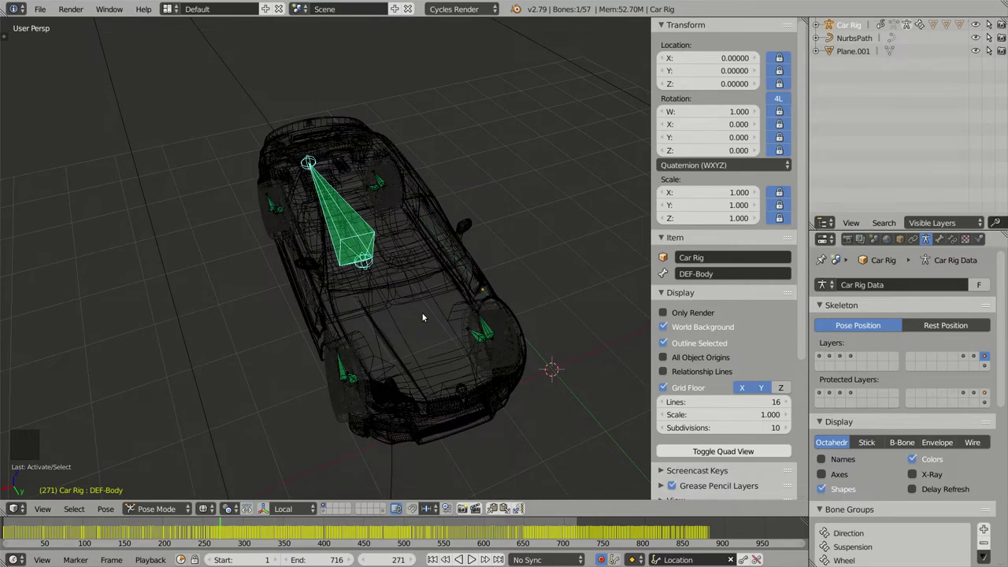
Select all nine visible deformation bones and orbit around the car to check them.
key(a)
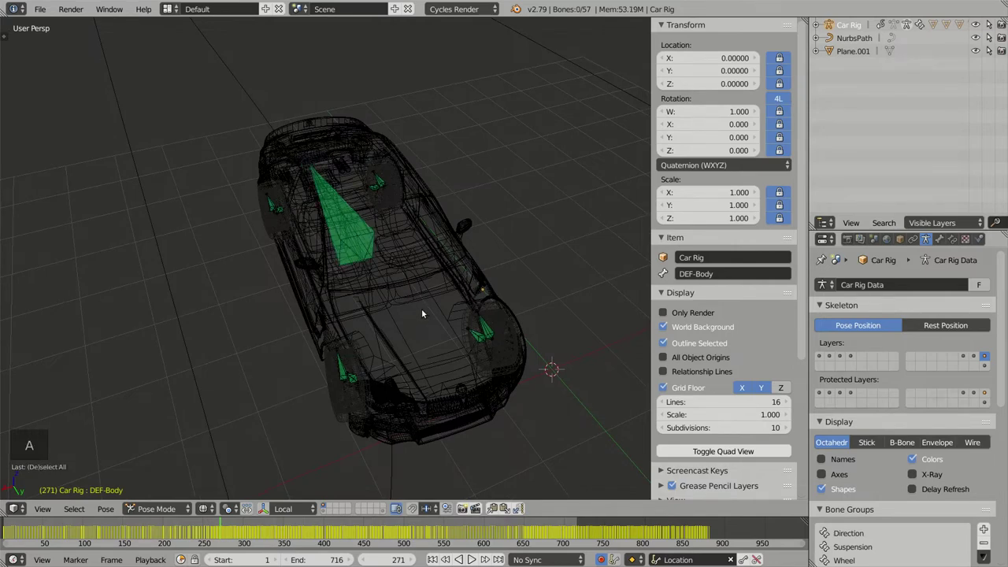
middle_drag(421, 313, 396, 318)
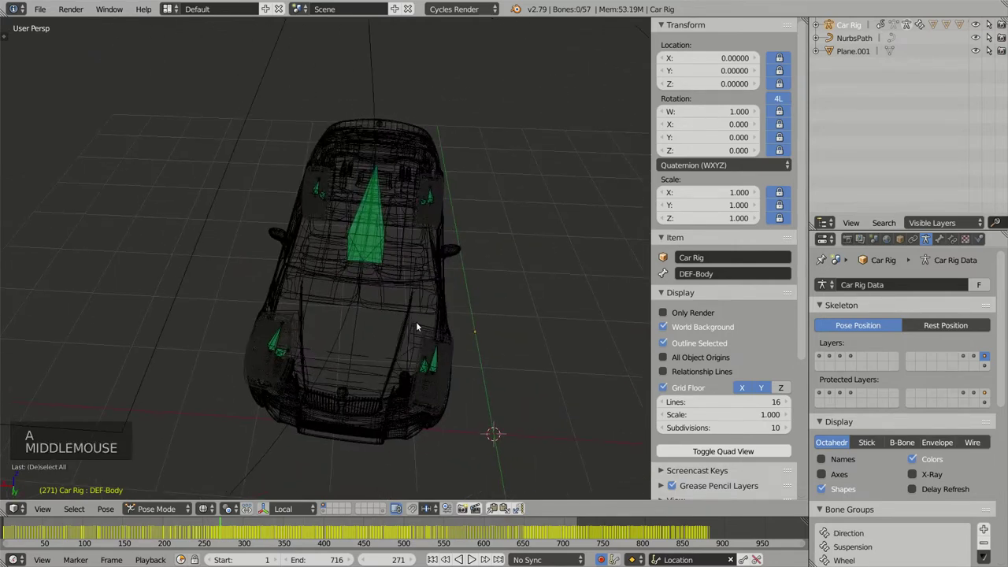
key(a)
middle_drag(468, 322, 401, 327)
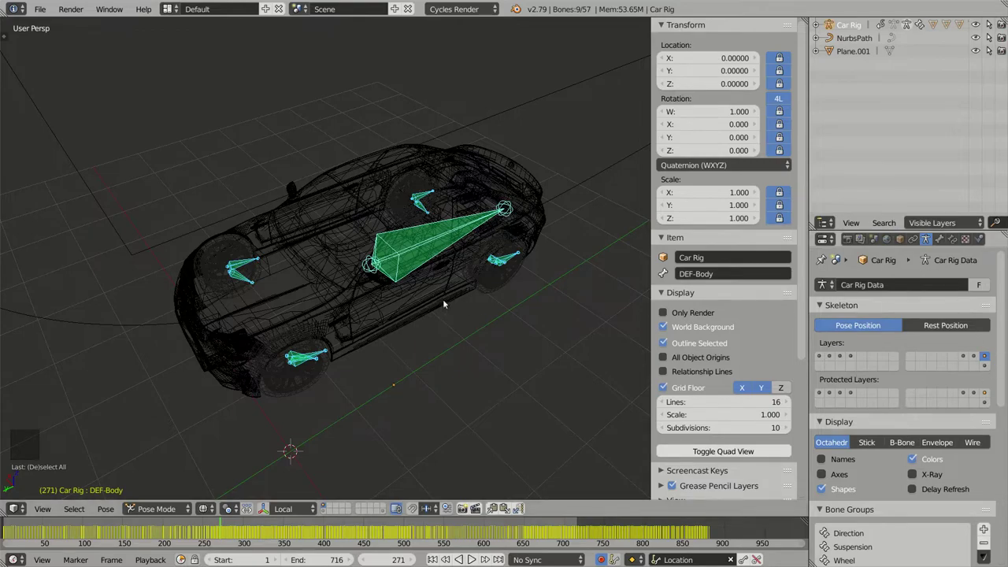
middle_drag(430, 299, 511, 236)
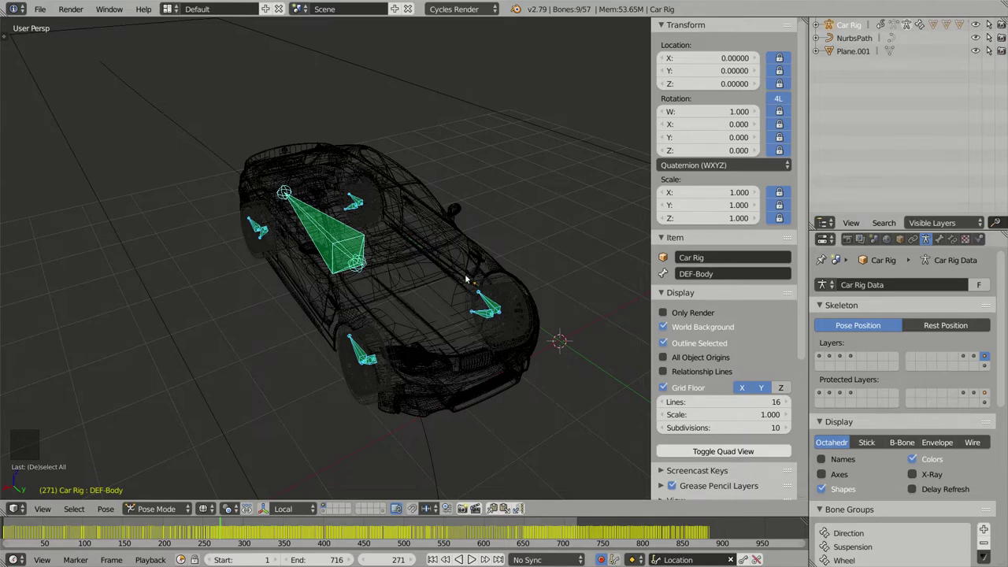
Switch the rig to Object Mode and search for the 'bake action' command.
key(ctrl+Tab)
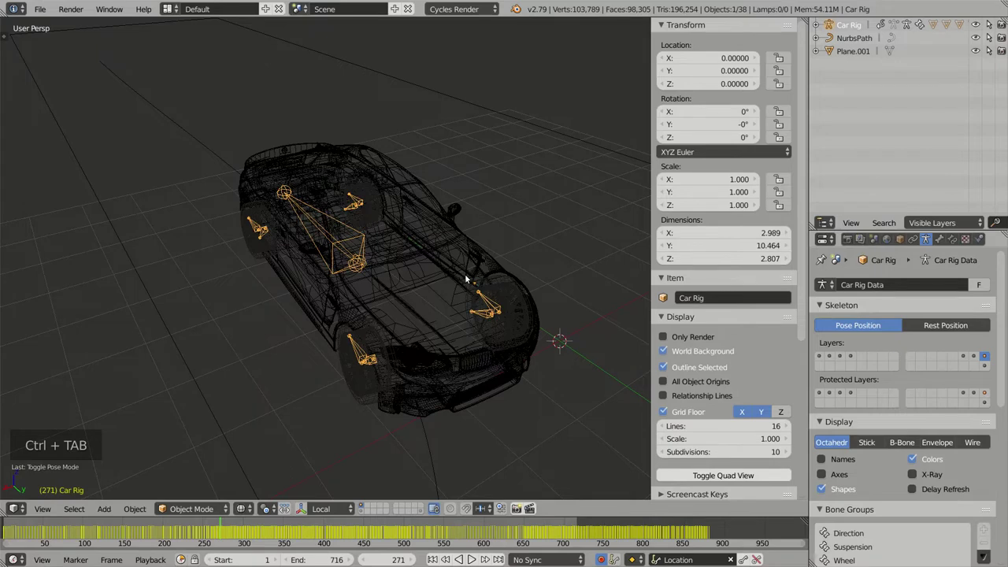
key(space)
text(b)
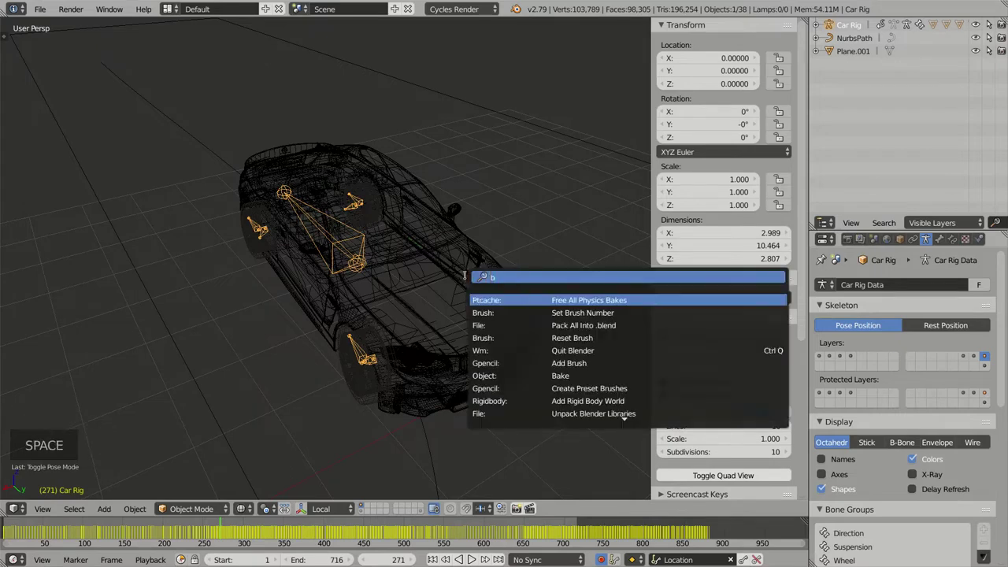
text(ake actui)
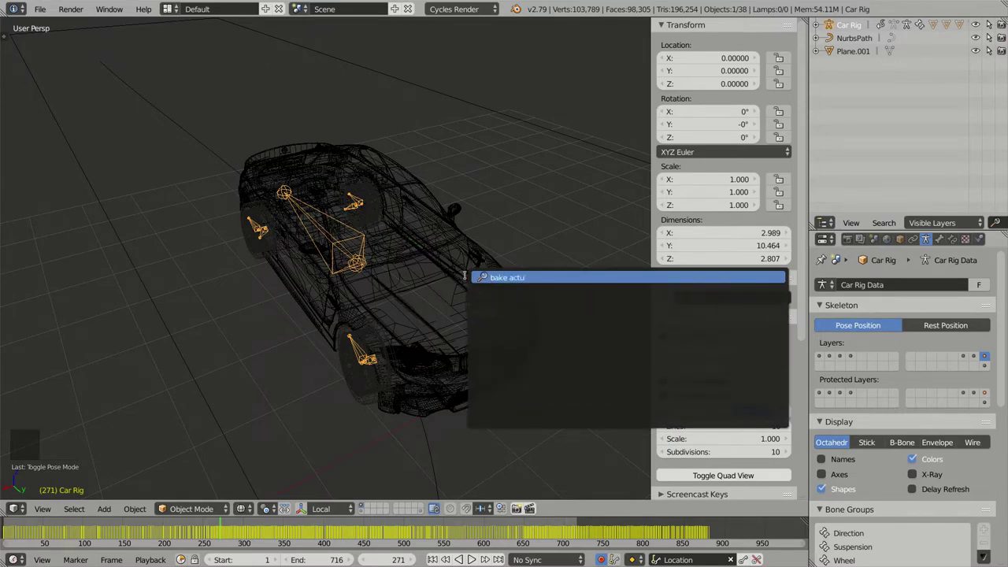
key(BackSpace)
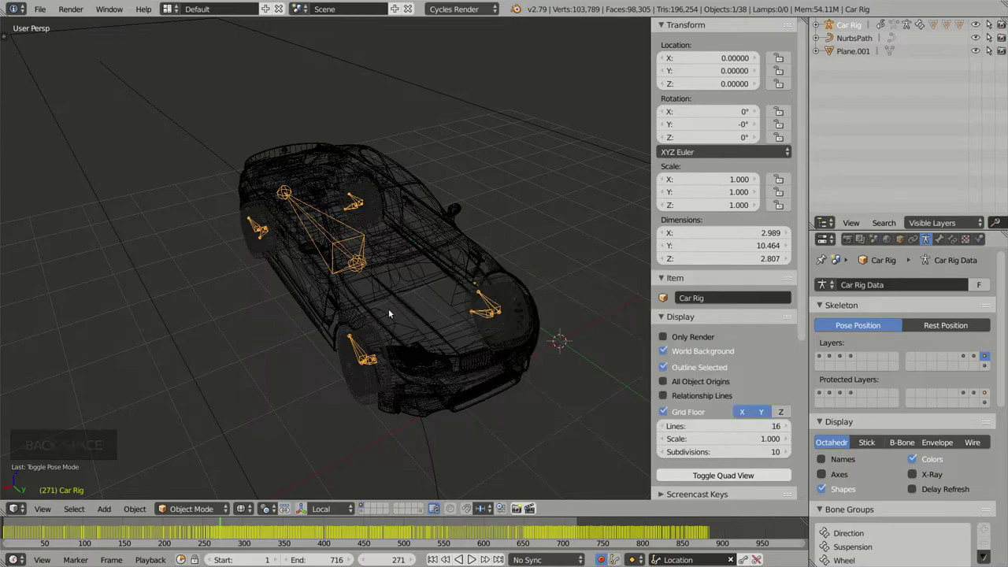
Look in the Tool Shelf's Animation tab, then reopen the command search for Bake Action.
key(t)
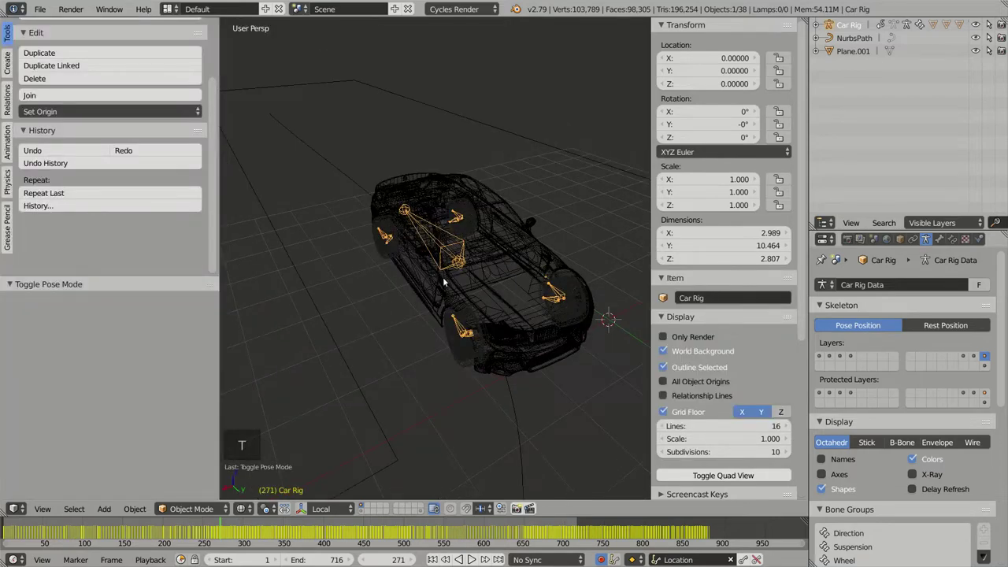
click(6, 148)
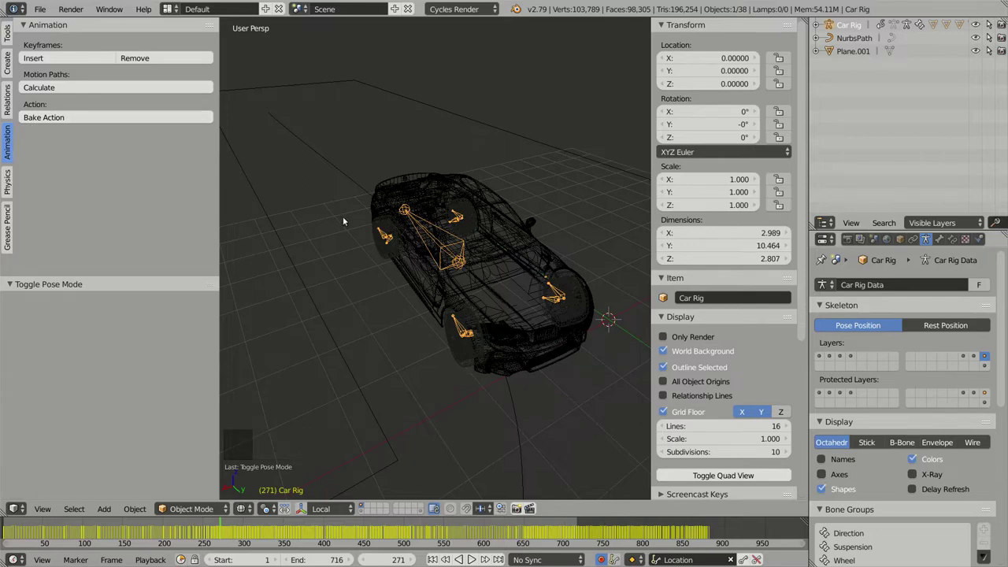
key(t)
key(space)
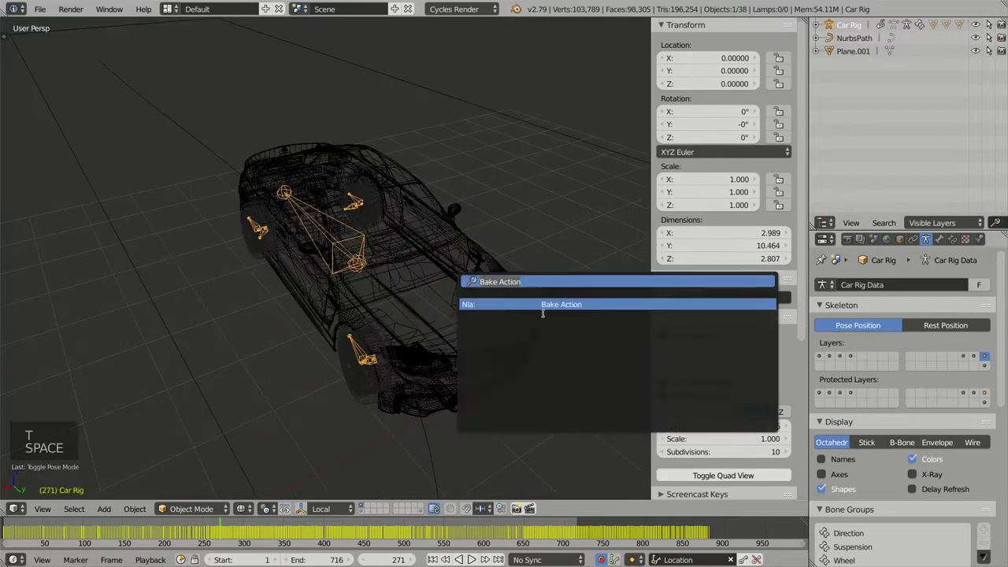
Bake frames 1–716 as Pose data with Visual Keying, Clear Constraints and Clear Parents enabled.
click(565, 305)
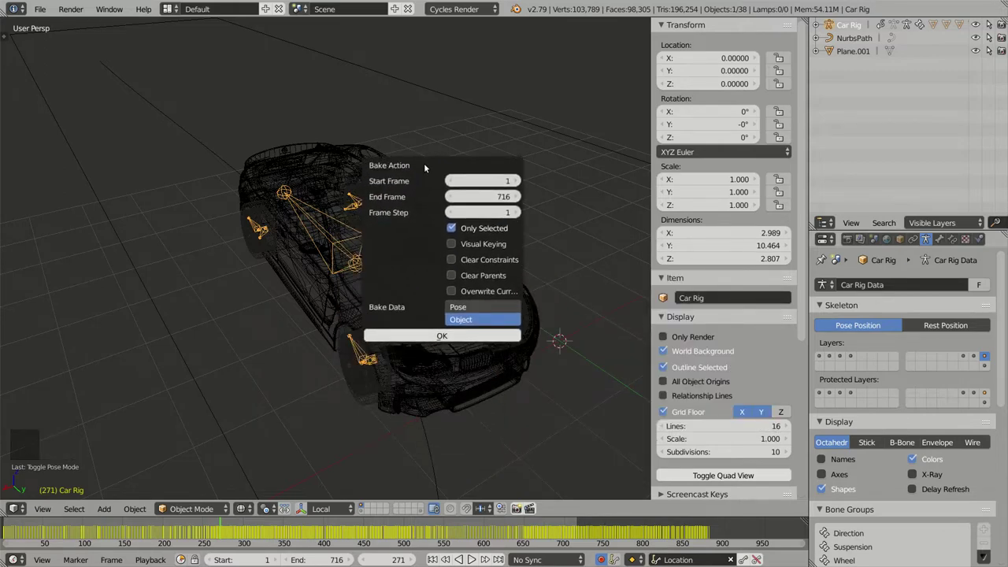
drag(423, 166, 430, 187)
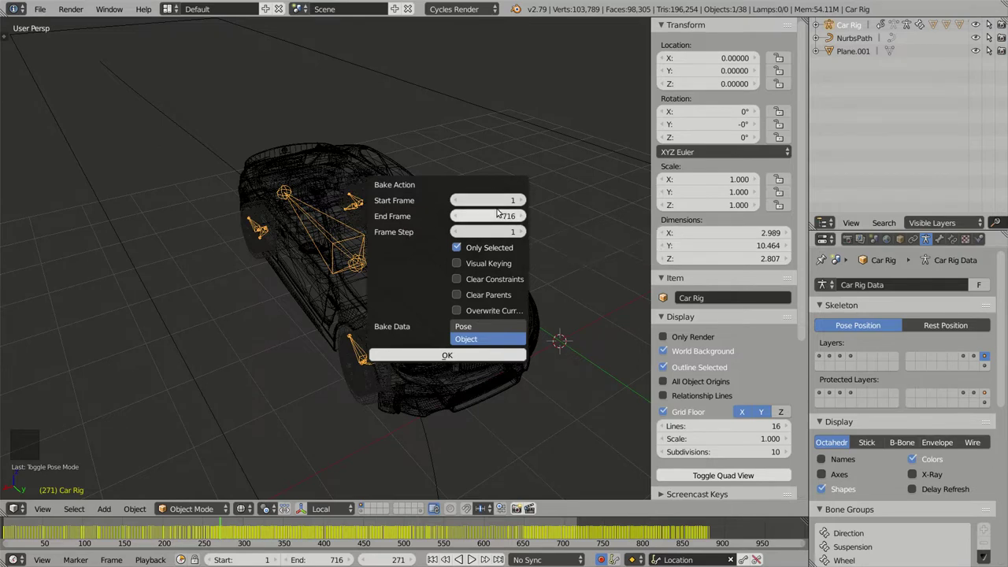
click(457, 264)
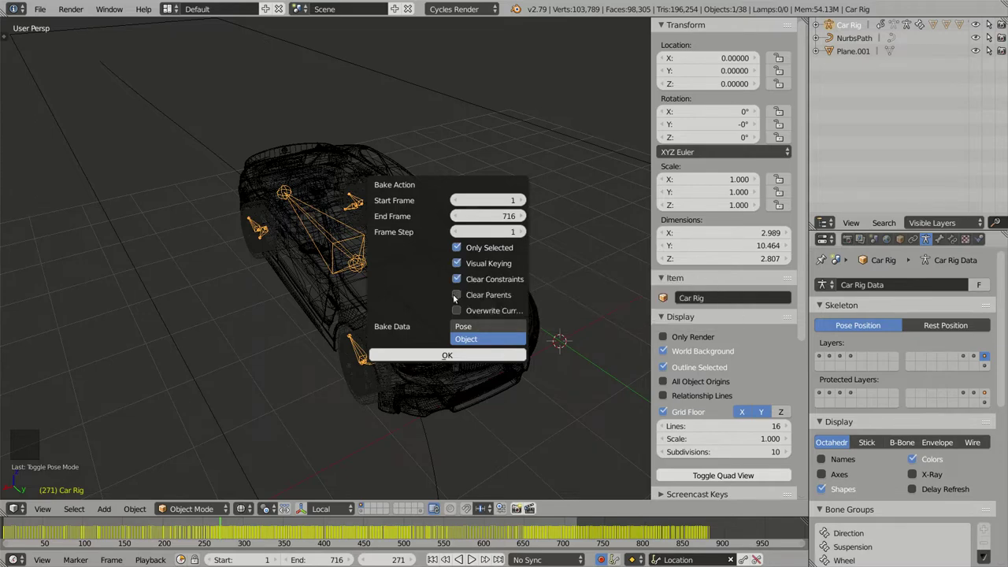
click(456, 295)
click(481, 326)
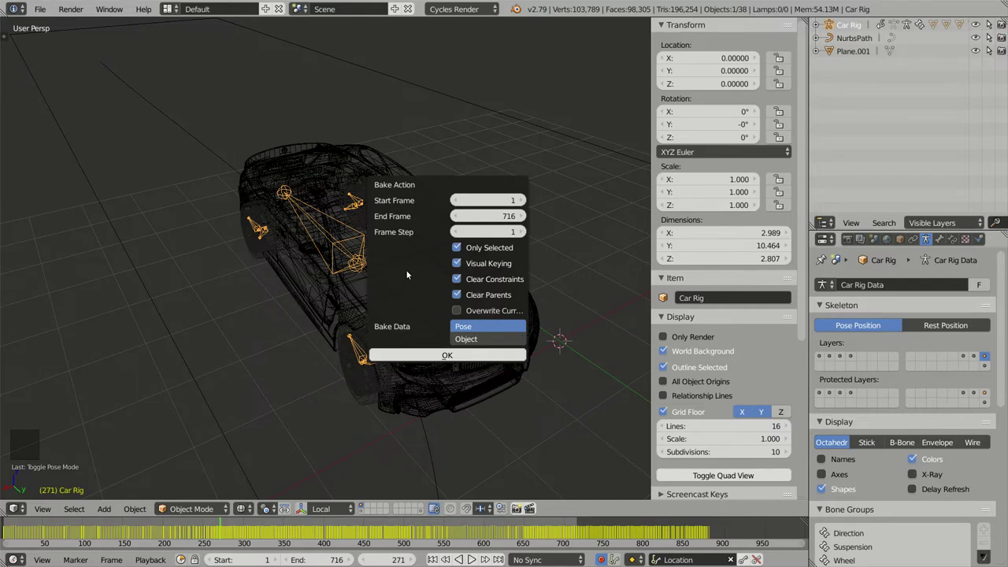
click(448, 356)
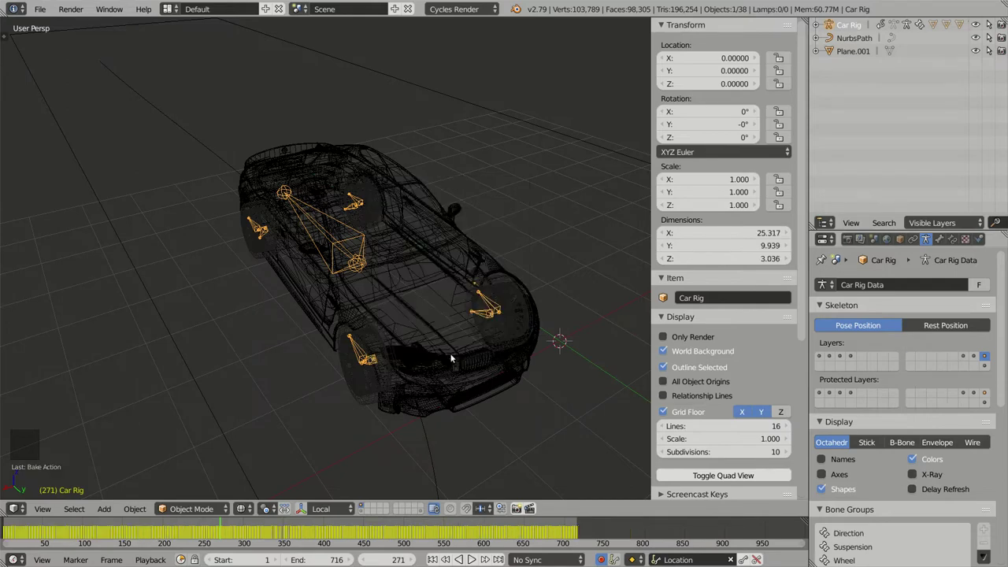
Switch to solid shading and play the baked animation, following the moving car.
scroll(445, 356, down, 4)
mouse_move(445, 357)
shift+middle_down()
mouse_move(449, 285)
mouse_move(452, 300)
shift+middle_up()
key(z)
scroll(451, 343, up, 2)
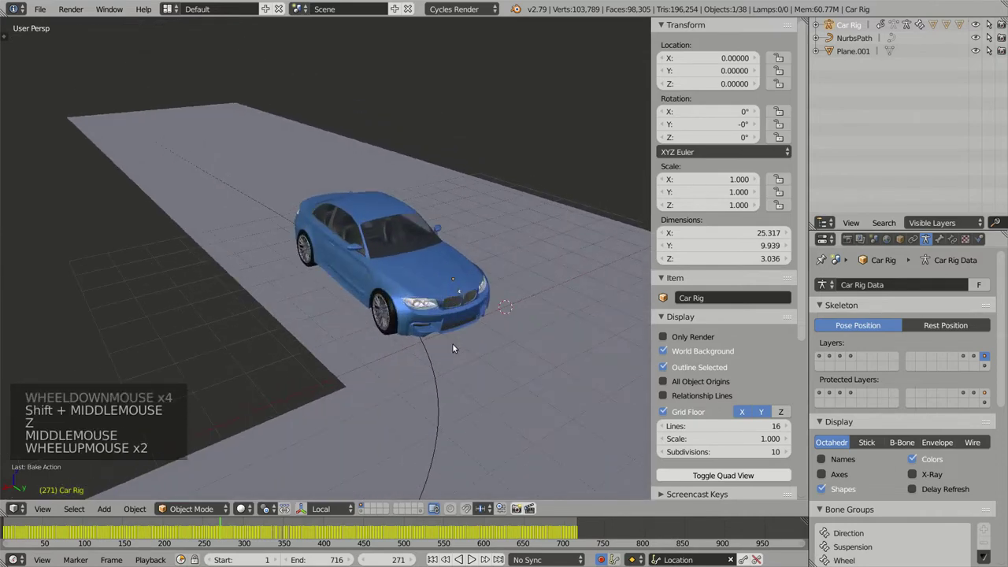
key(alt+a)
shift+middle_drag(452, 343, 461, 315)
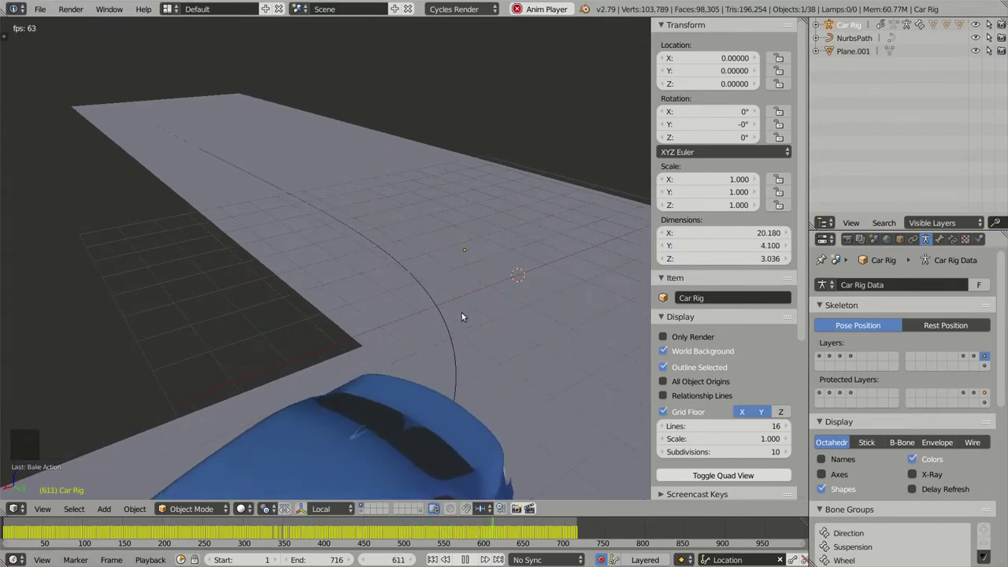
key(alt+a)
Rewind to the first frame and replay the animation, stopping at frame 239.
key(shift+Left)
key(alt+a)
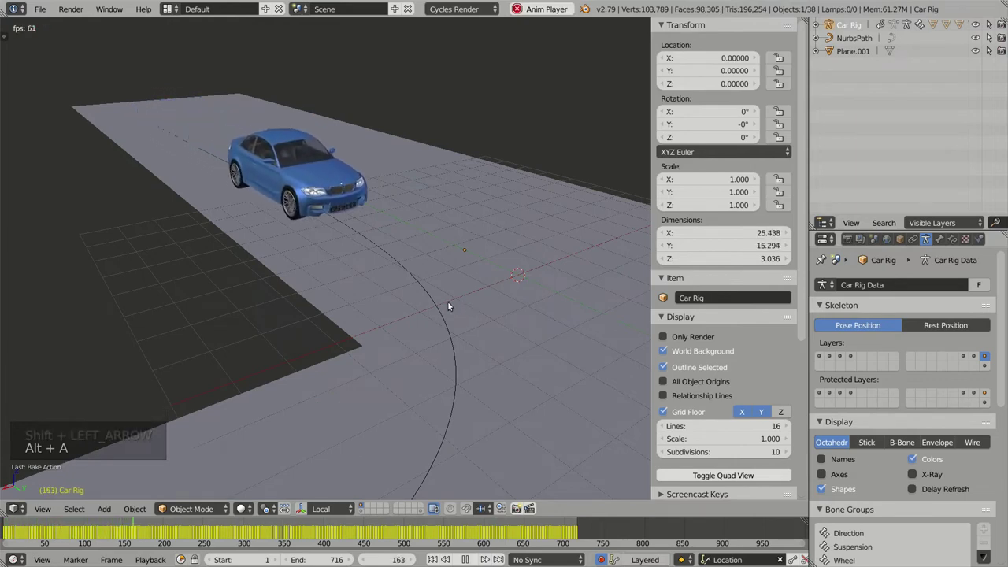
key(alt+a)
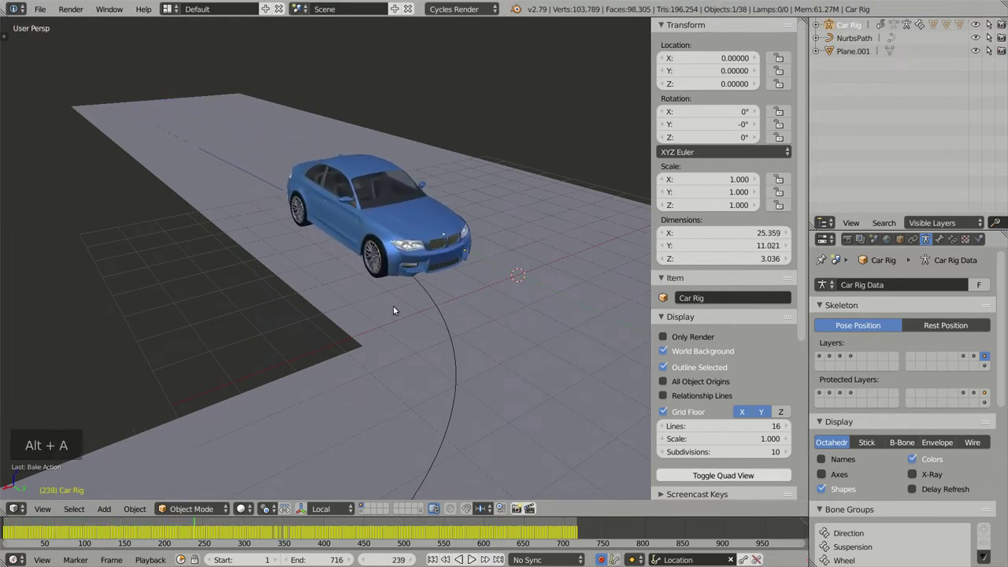
mouse_move(396, 302)
middle_down()
mouse_move(403, 313)
mouse_move(399, 304)
middle_up()
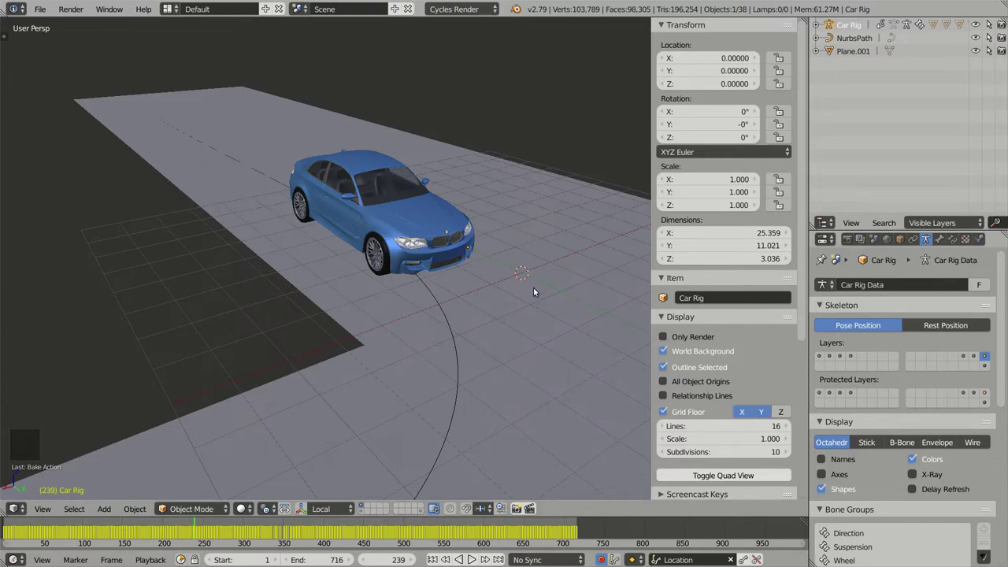
View the rig in wireframe and enter Edit Mode on the car rig's bones.
key(z)
scroll(480, 285, up, 6)
shift+middle_drag(448, 260, 310, 249)
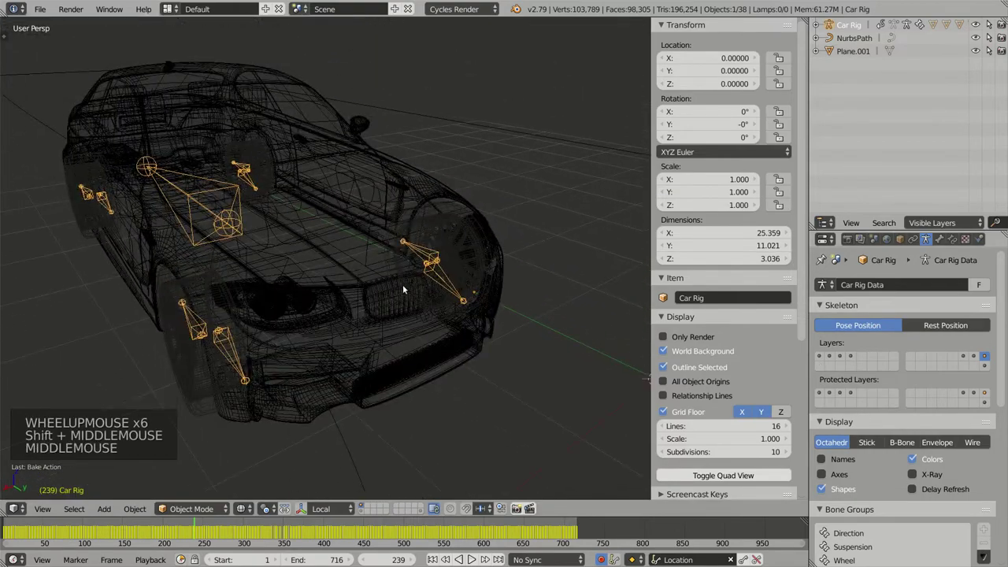
key(Tab)
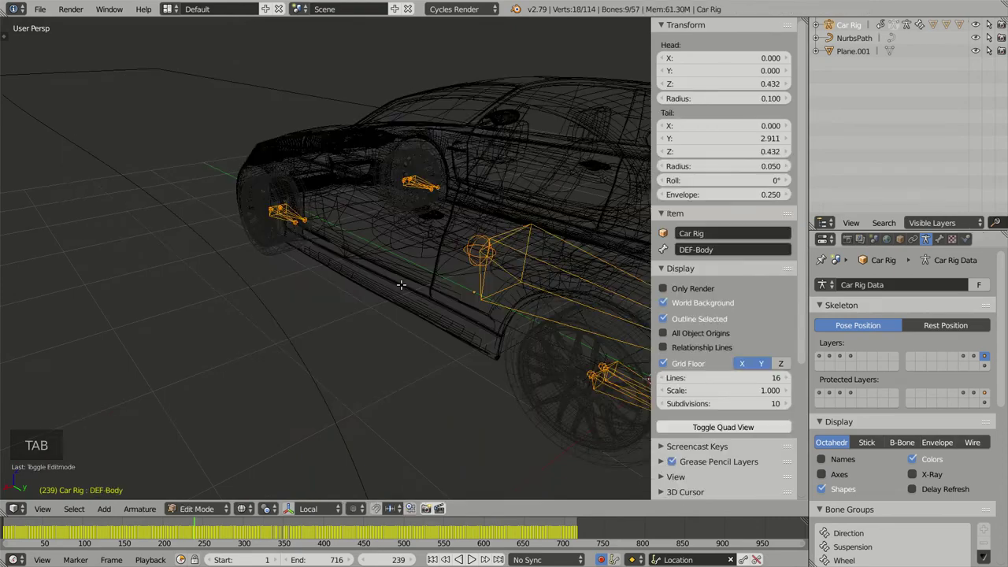
scroll(558, 283, down, 6)
middle_drag(557, 284, 519, 275)
scroll(511, 271, up, 4)
shift+scroll(512, 272, up, 1)
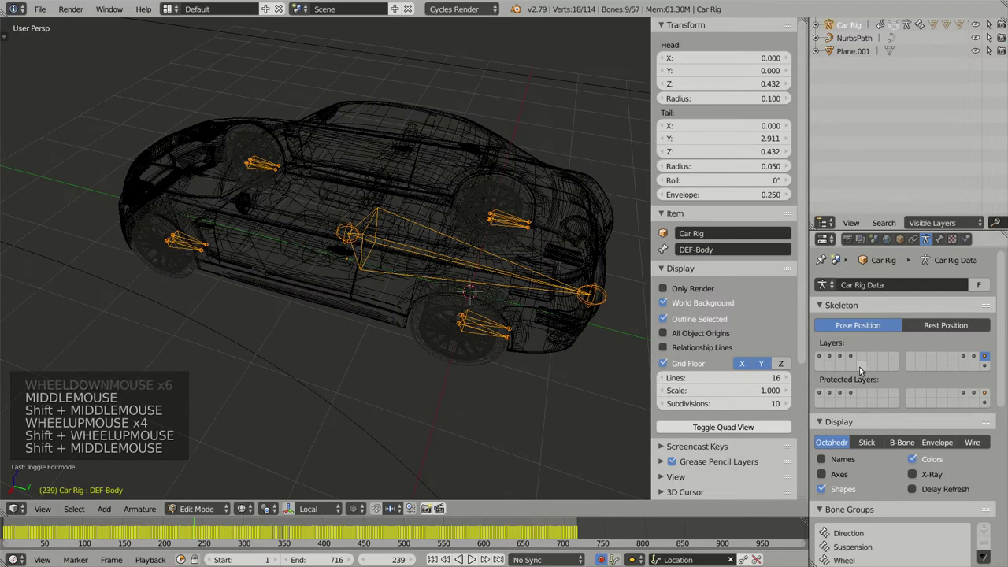
Show all seven other bone layers so the hidden control bones appear.
shift+click(820, 357)
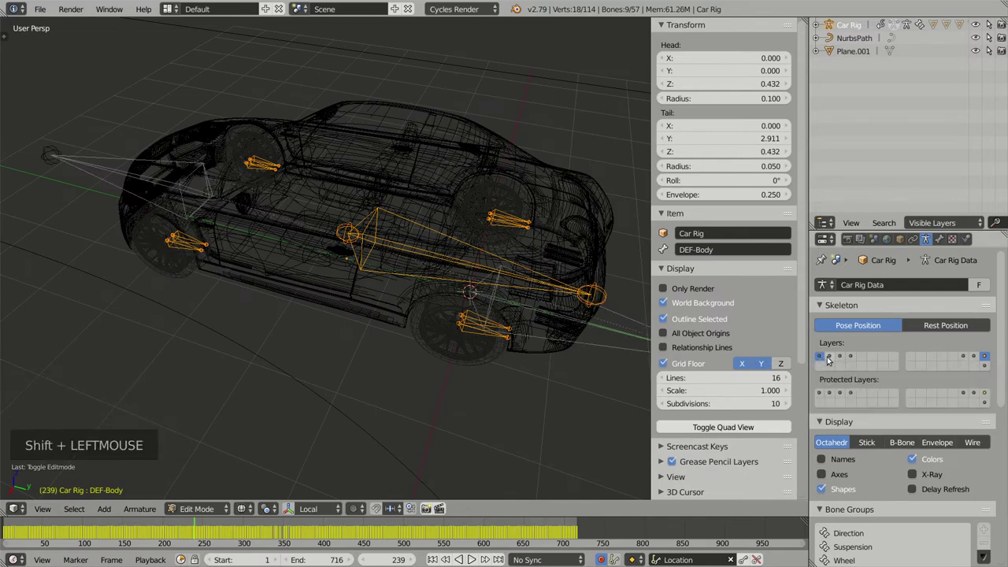
shift+click(829, 357)
shift+click(839, 357)
shift+click(850, 357)
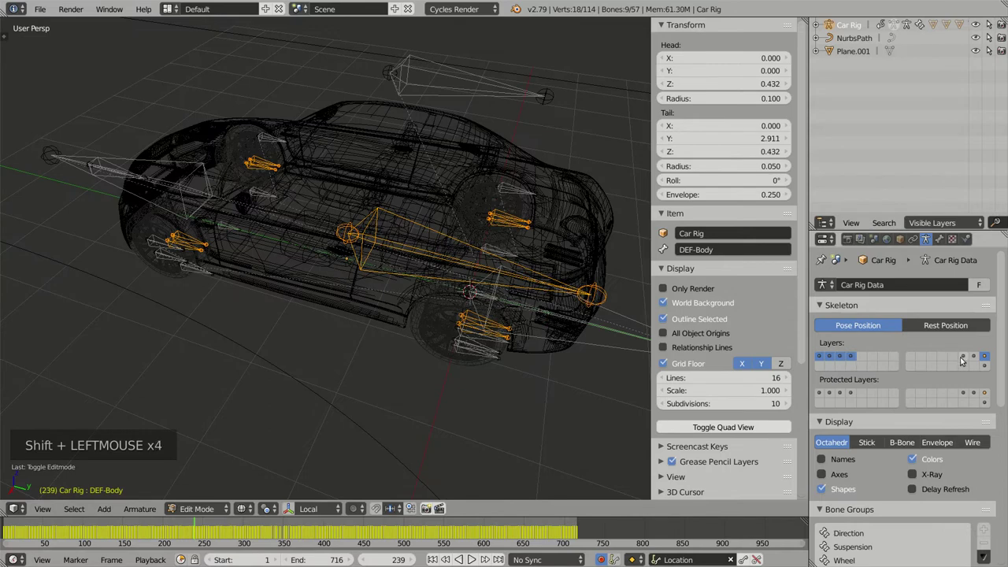
shift+click(961, 357)
shift+click(973, 356)
shift+click(984, 357)
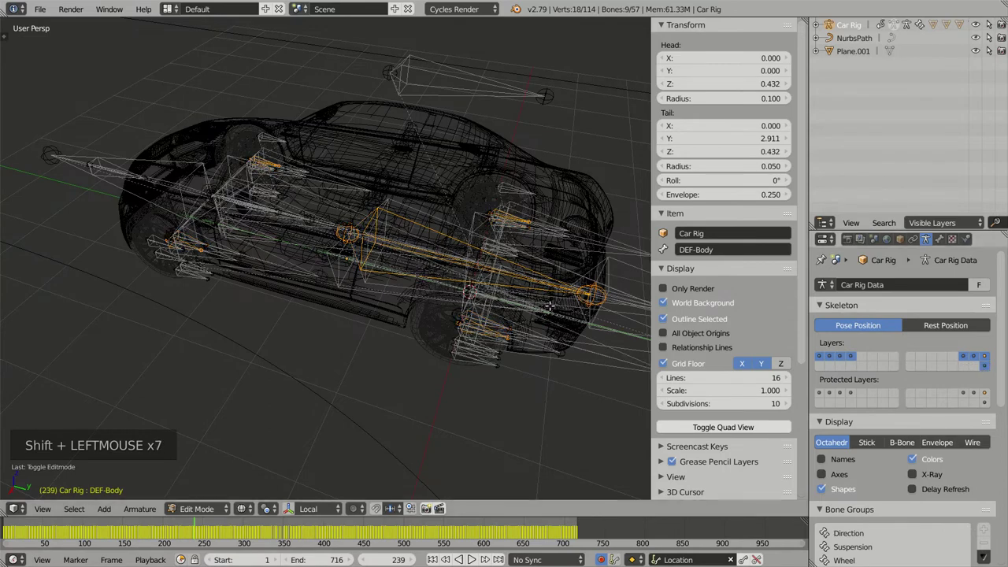
Invert the selection to the 48 non-deform bones and delete them.
key(ctrl+i)
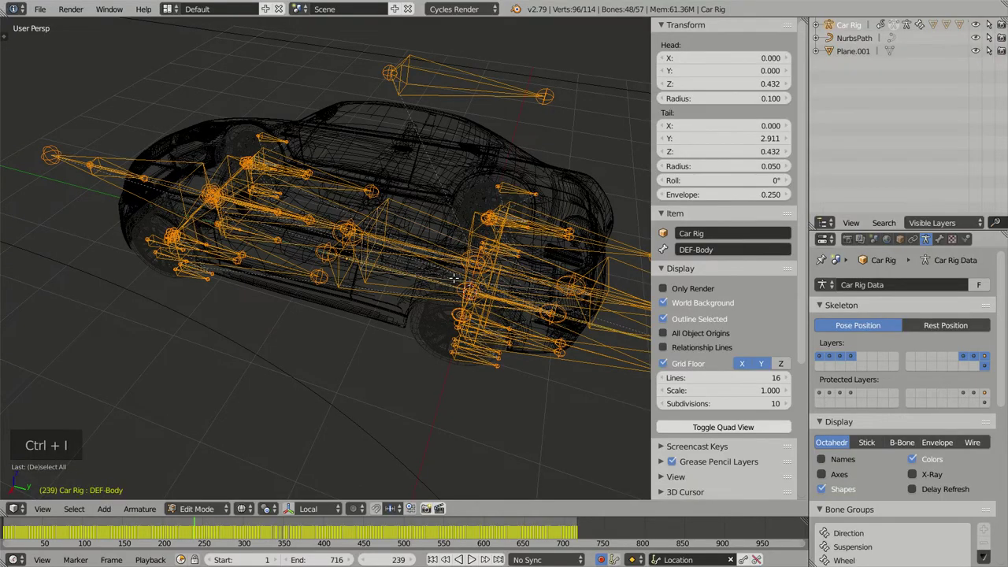
mouse_move(427, 260)
middle_down()
mouse_move(497, 273)
mouse_move(426, 221)
mouse_move(442, 264)
middle_up()
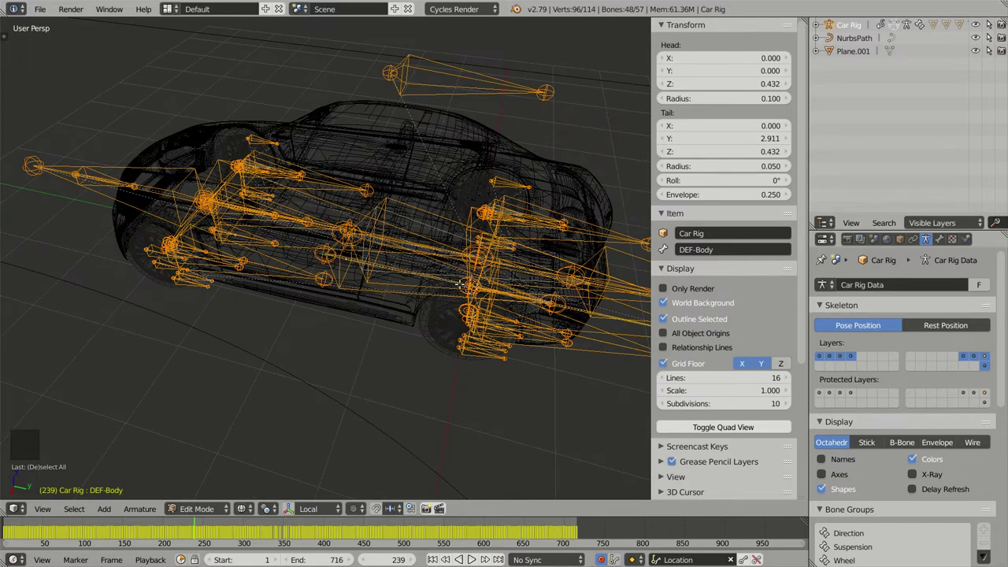
key(x)
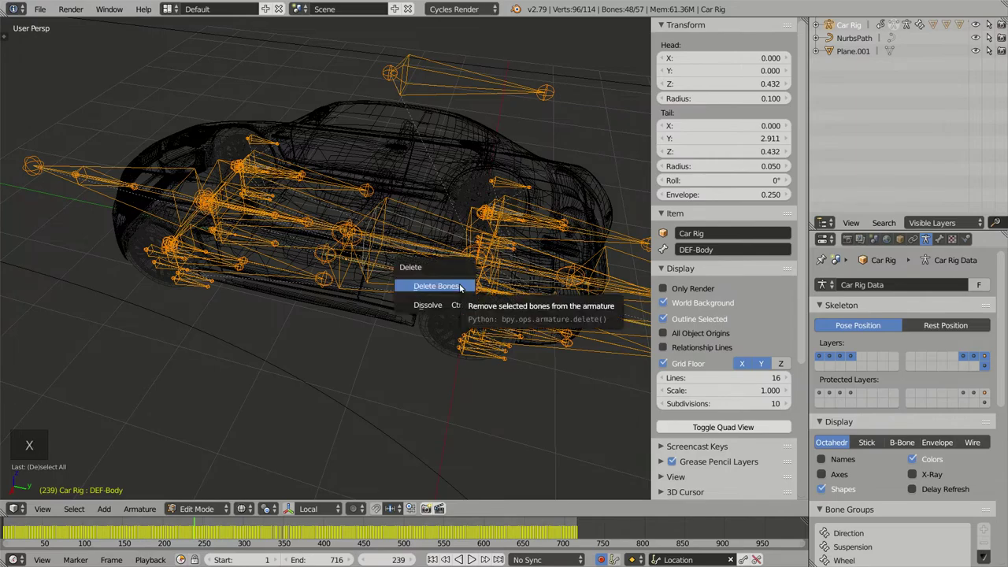
click(459, 285)
middle_drag(460, 285, 427, 264)
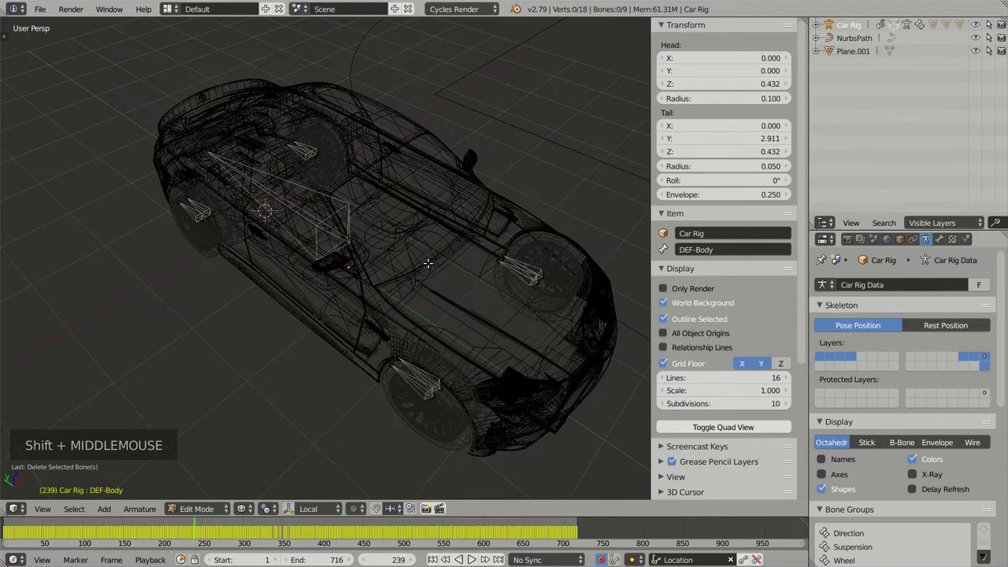
Return the rig to Object Mode in solid shading and frame the car.
key(Tab)
scroll(427, 262, down, 5)
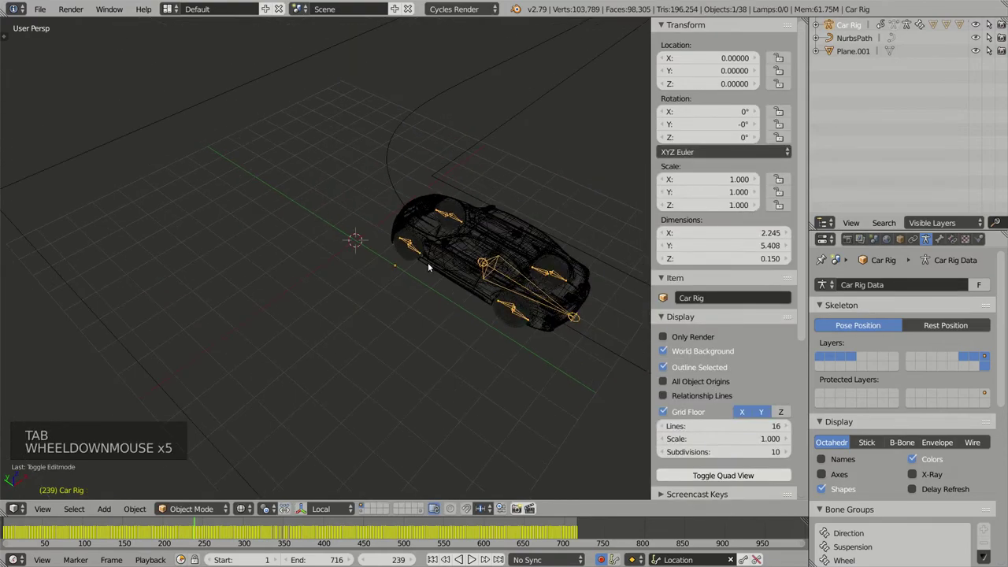
key(z)
mouse_move(428, 262)
middle_down()
mouse_move(440, 276)
mouse_move(613, 265)
mouse_move(522, 198)
middle_up()
scroll(469, 255, down, 1)
scroll(476, 284, down, 1)
mouse_move(476, 283)
shift+middle_down()
mouse_move(456, 255)
mouse_move(473, 283)
shift+middle_up()
Play the animation and switch to wireframe to watch the nine bones drive the car.
key(alt+a)
scroll(472, 283, up, 4)
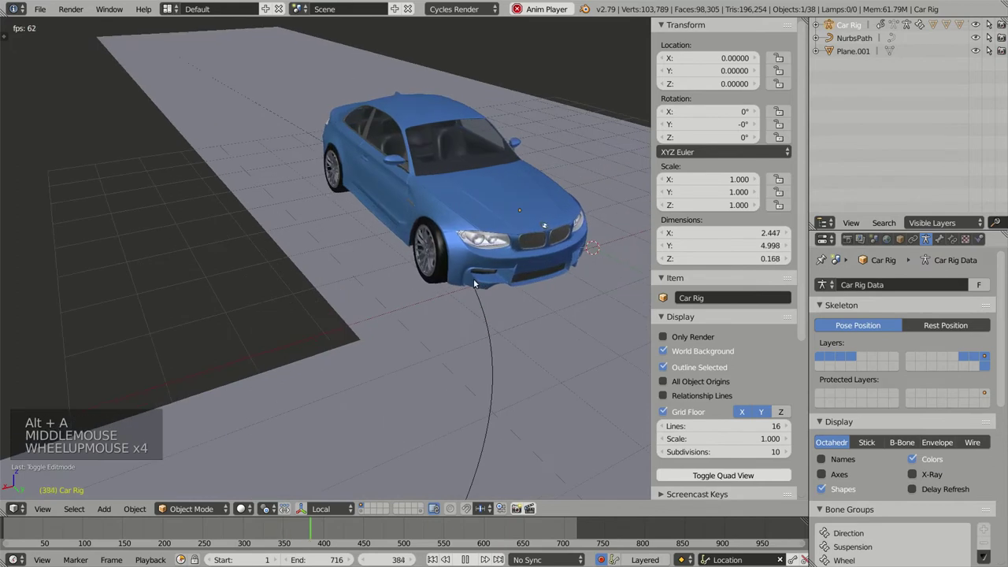
scroll(472, 279, down, 2)
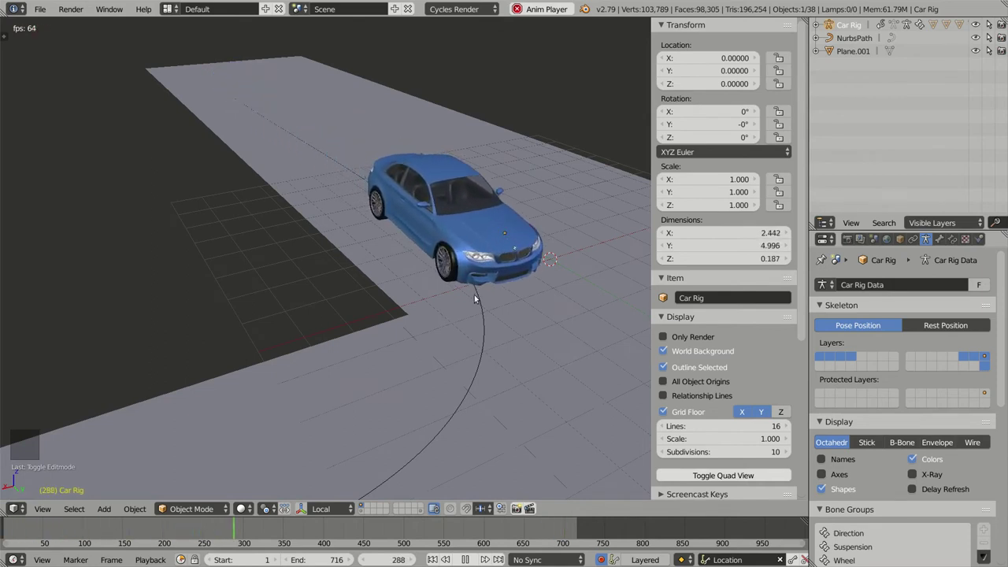
key(z)
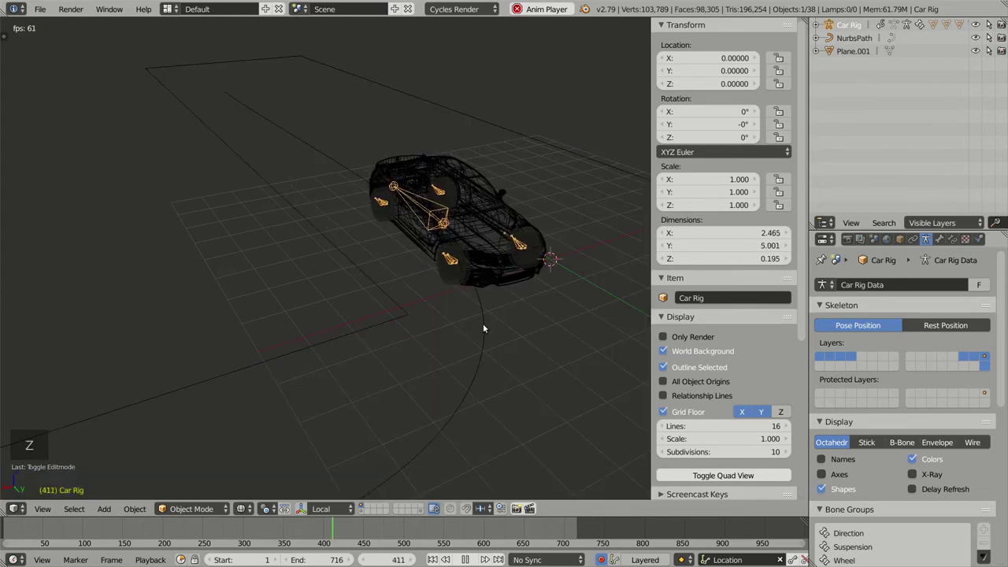
key(z)
key(z)
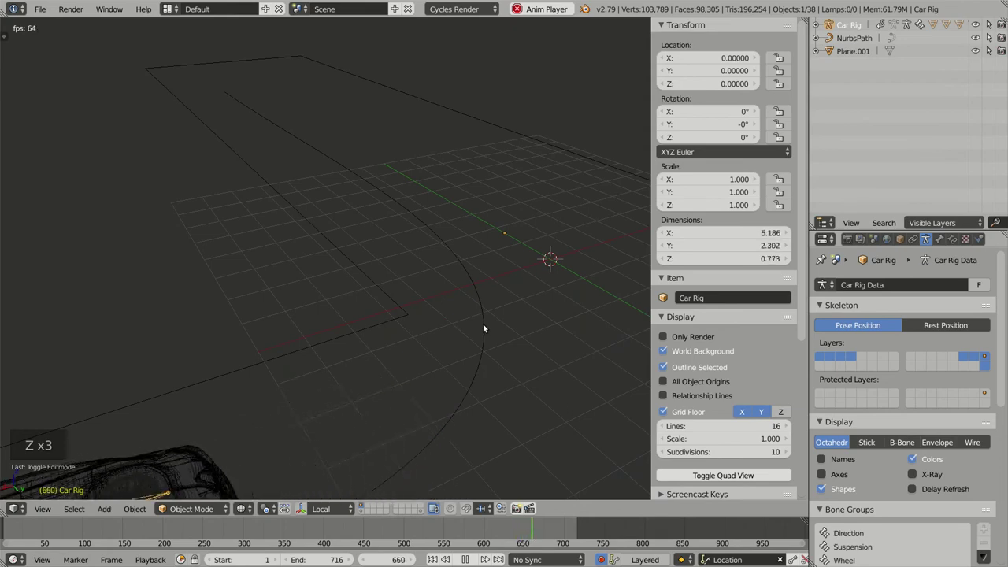